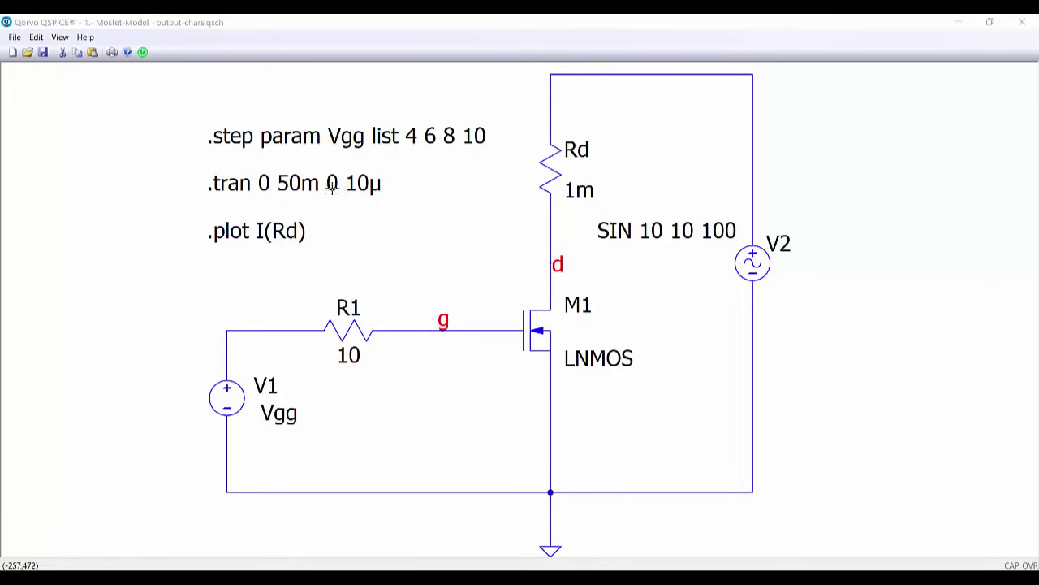
- Simulate output-chars.qsch to produce the I(Rd) output-characteristic curves
click(143, 56)
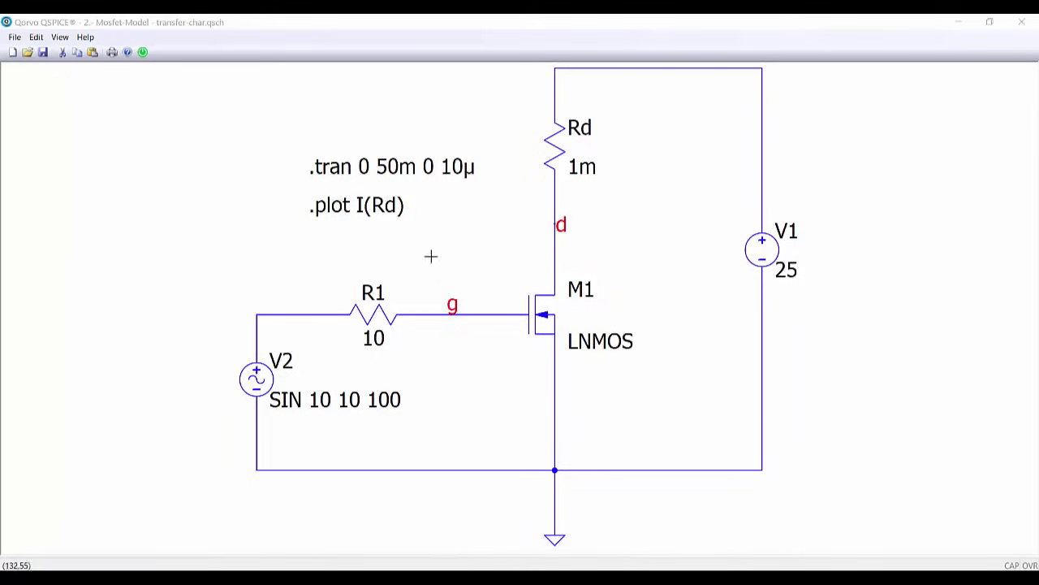
- Simulate transfer-char.qsch, put V(g) on the x-axis against I(Rd), and turn on the plot grid
click(142, 53)
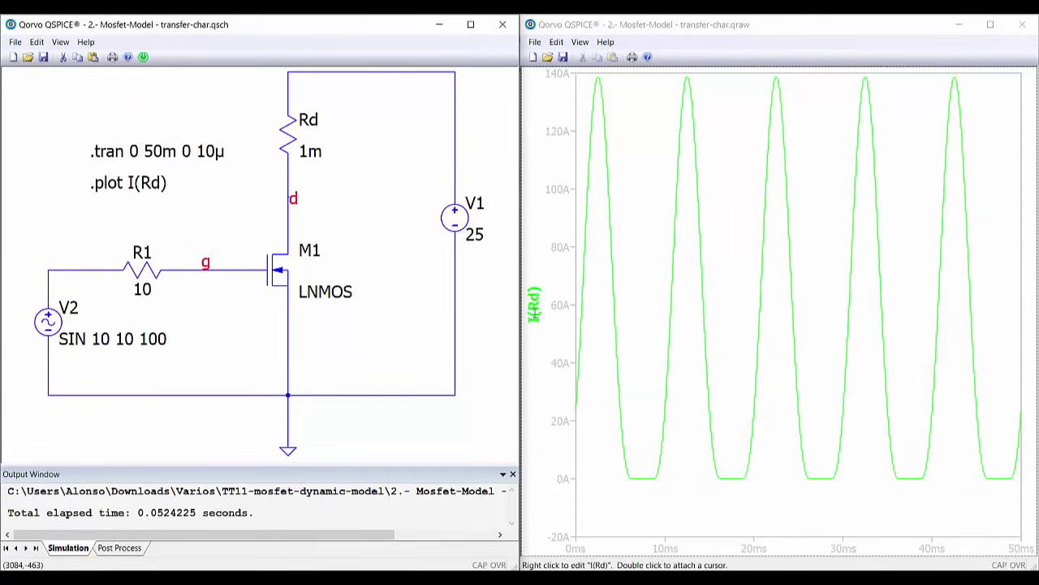
click(779, 543)
right_click(779, 543)
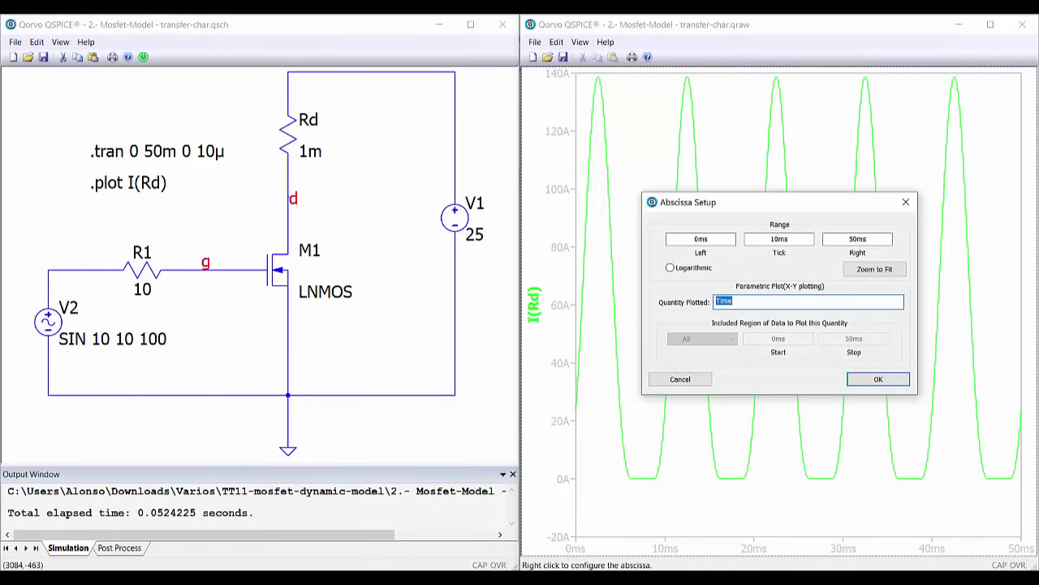
text(V(g)
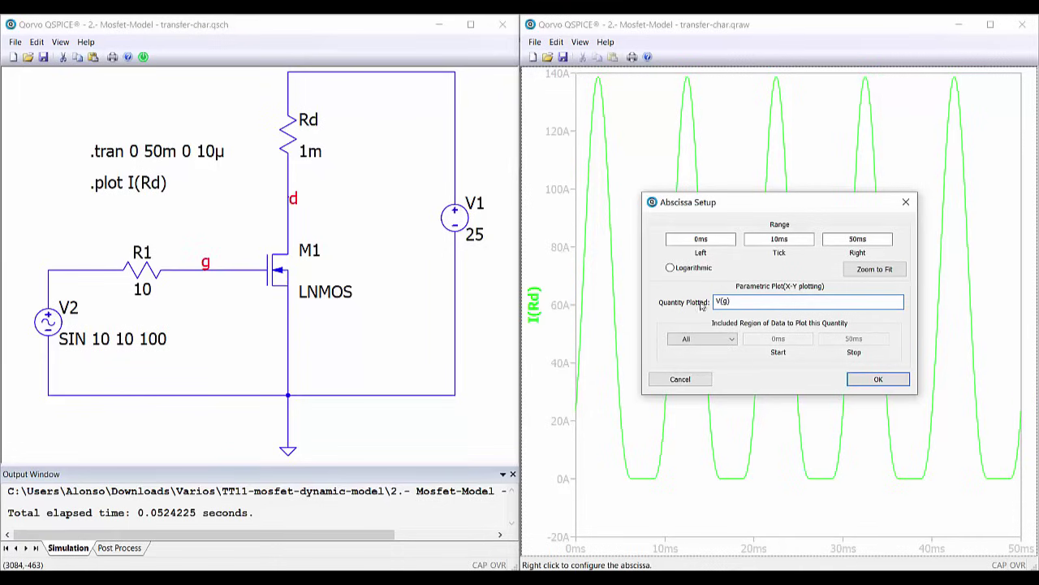
click(890, 383)
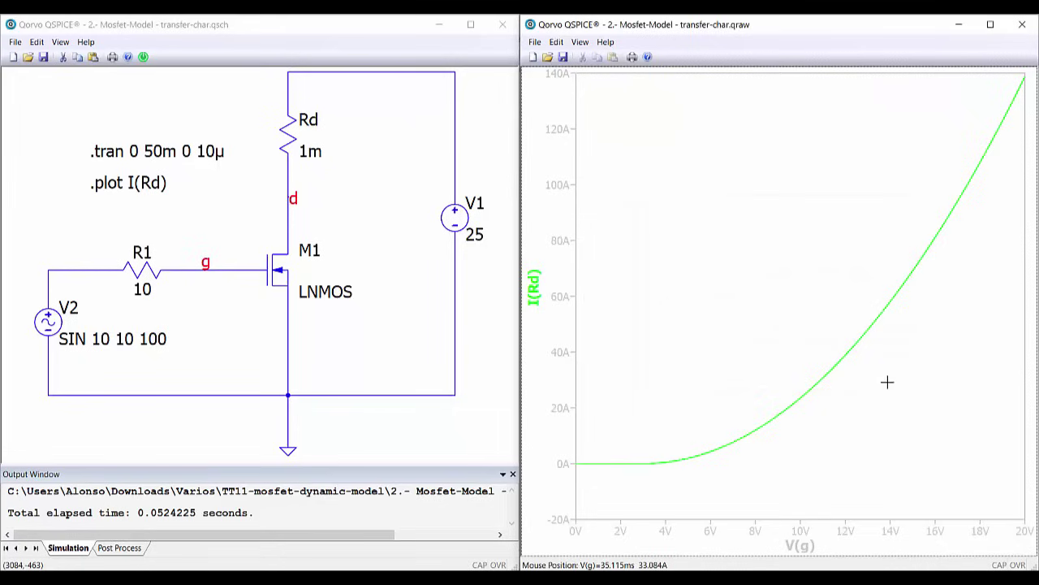
right_click(740, 366)
click(759, 446)
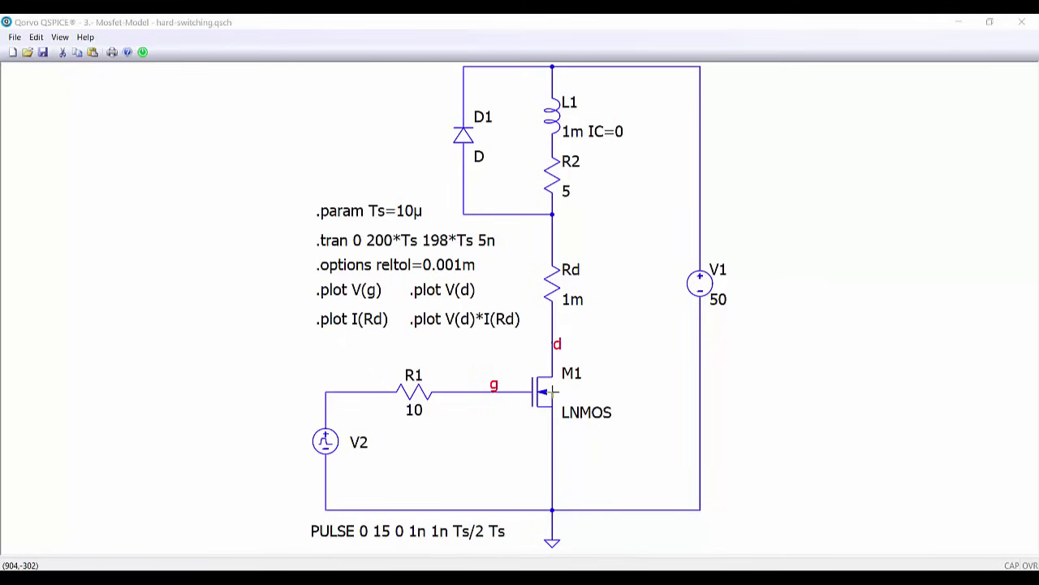
- Run hard-switching.qsch, zoom twice into one turn-on edge, and add a blank pane above V(d)
click(142, 53)
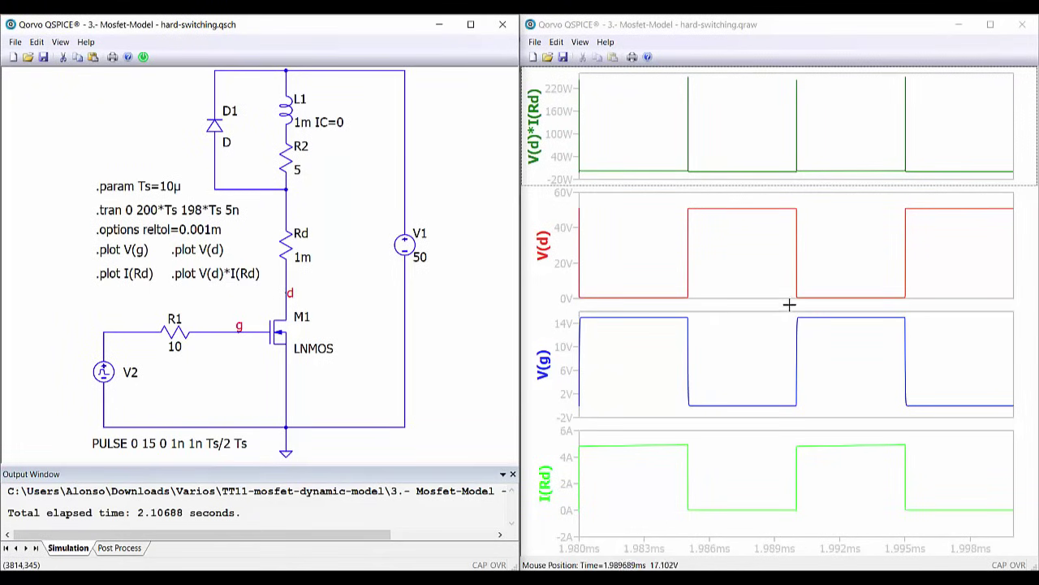
drag(786, 310, 815, 417)
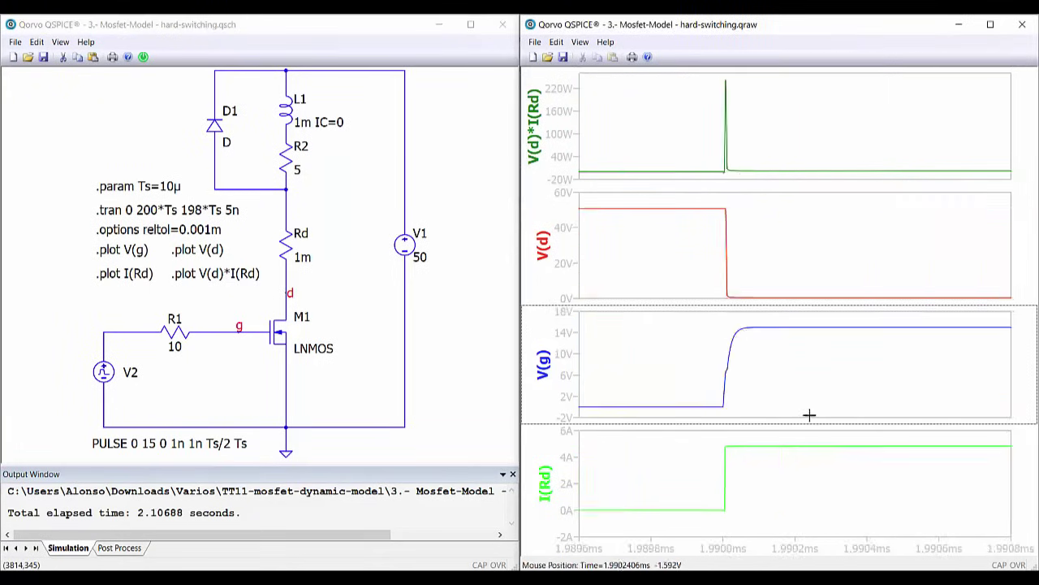
drag(691, 76, 754, 176)
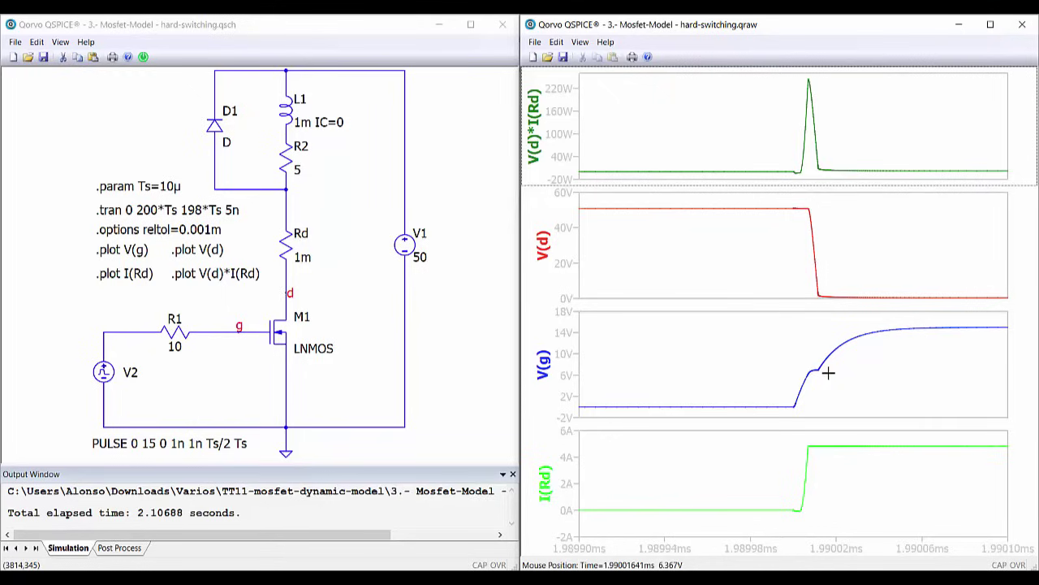
right_click(698, 255)
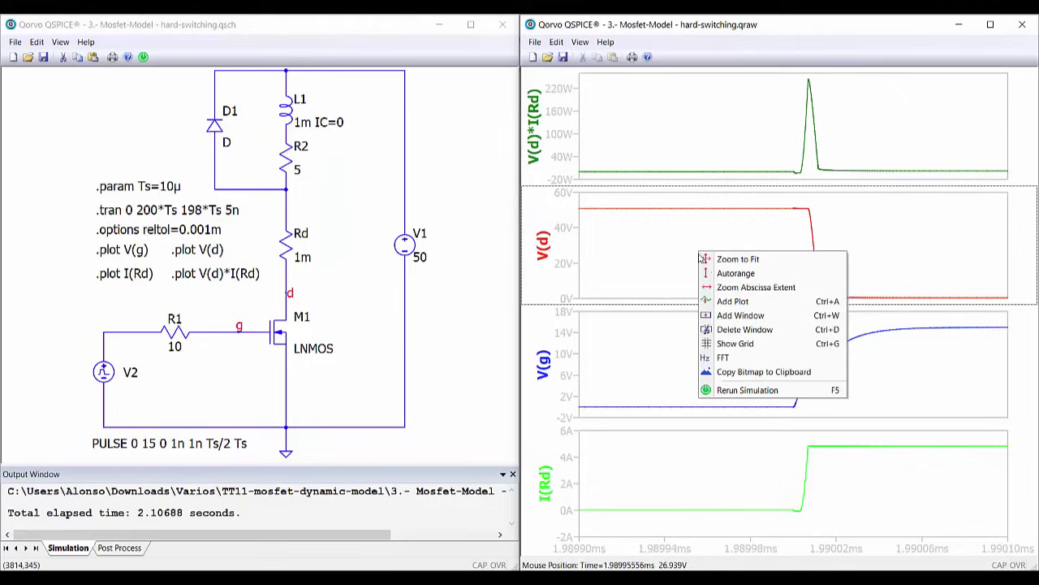
click(723, 302)
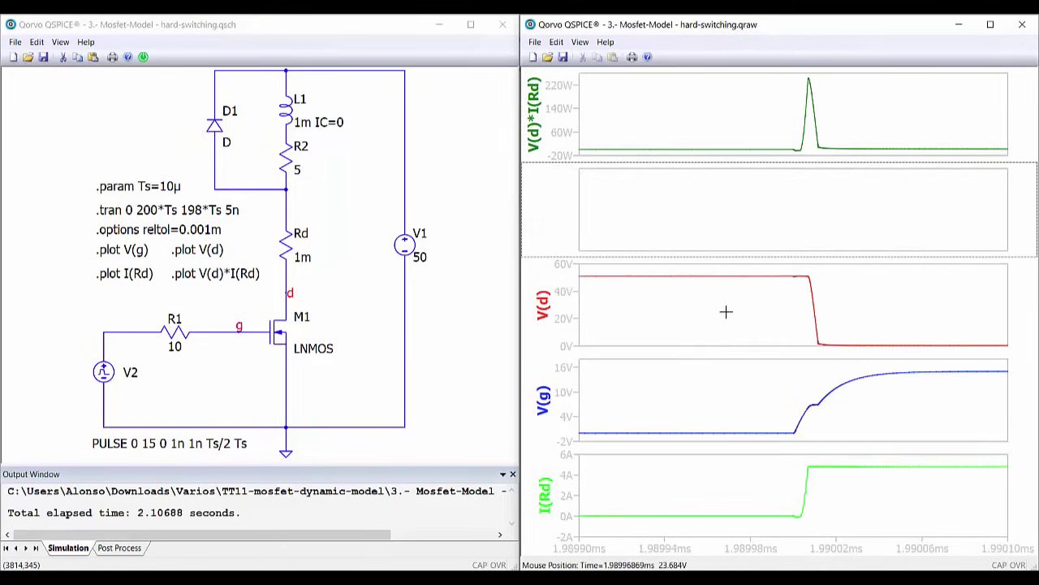
- For the empty pane, list M1's internal currents I(DB), I(CDS), I(CGS), I(CGD), I(BC) in the expression
right_click(710, 210)
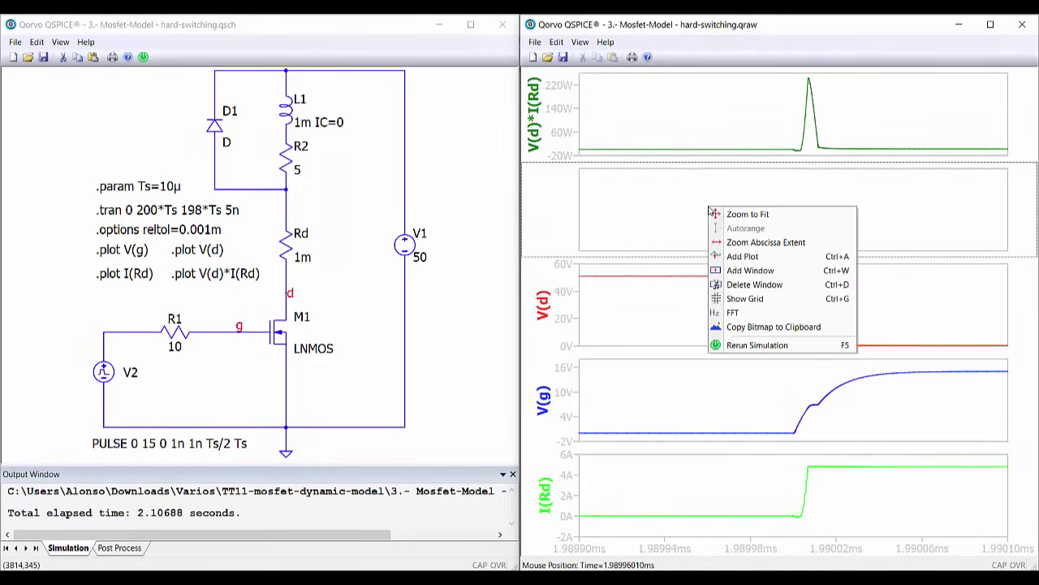
click(736, 257)
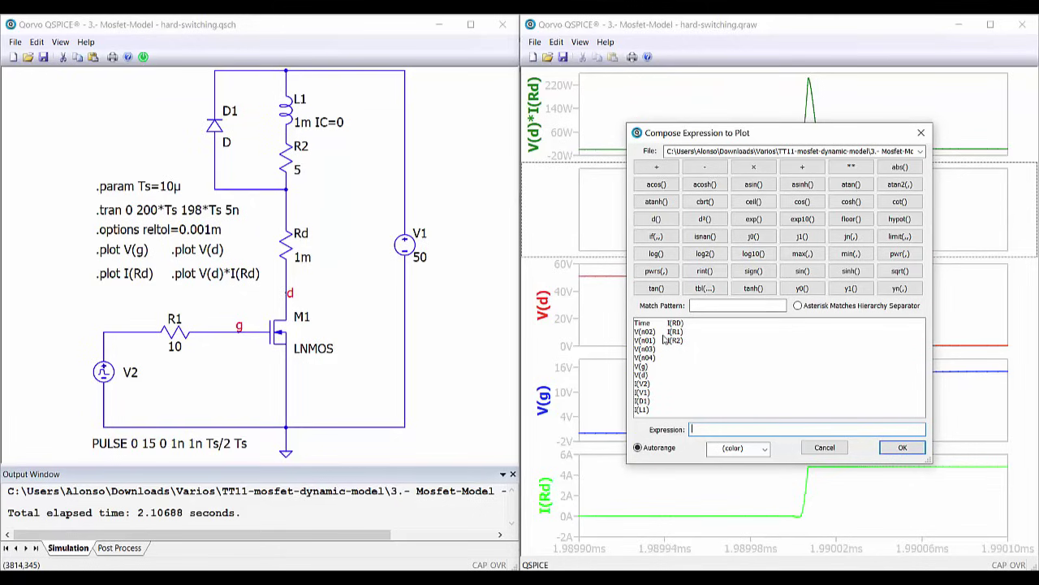
click(799, 308)
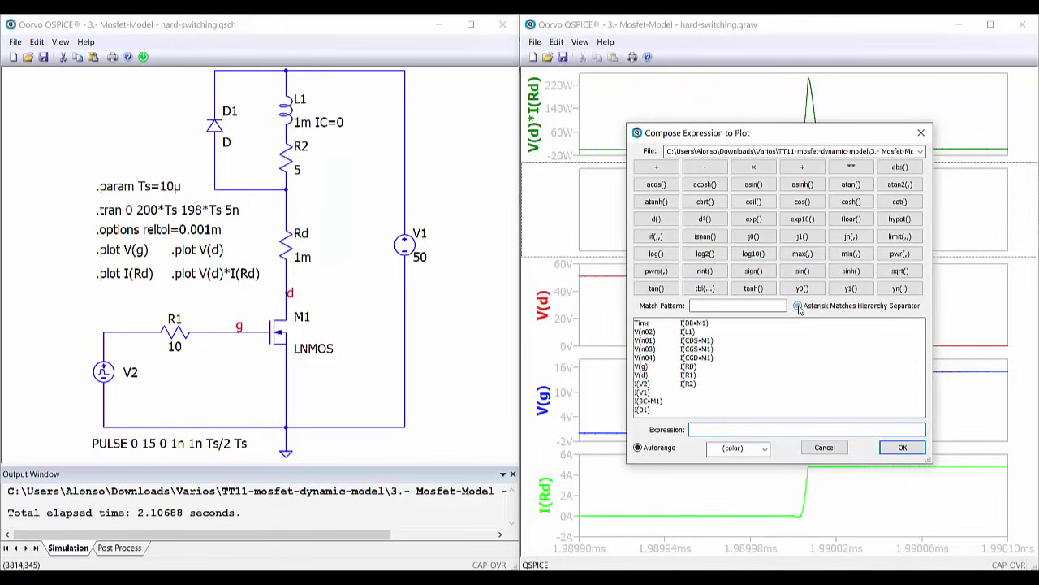
click(695, 323)
click(697, 340)
click(699, 348)
click(698, 358)
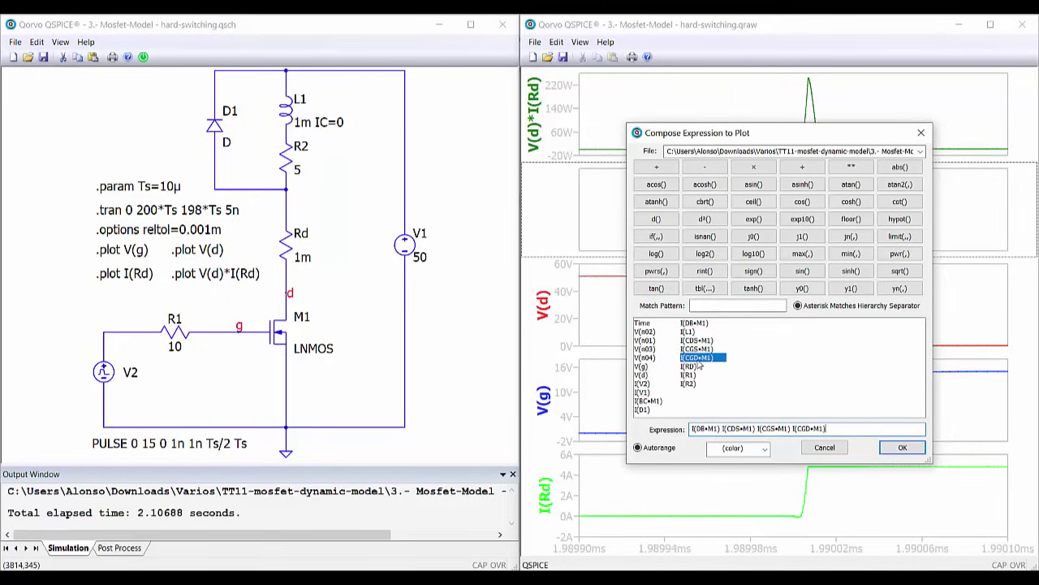
click(650, 402)
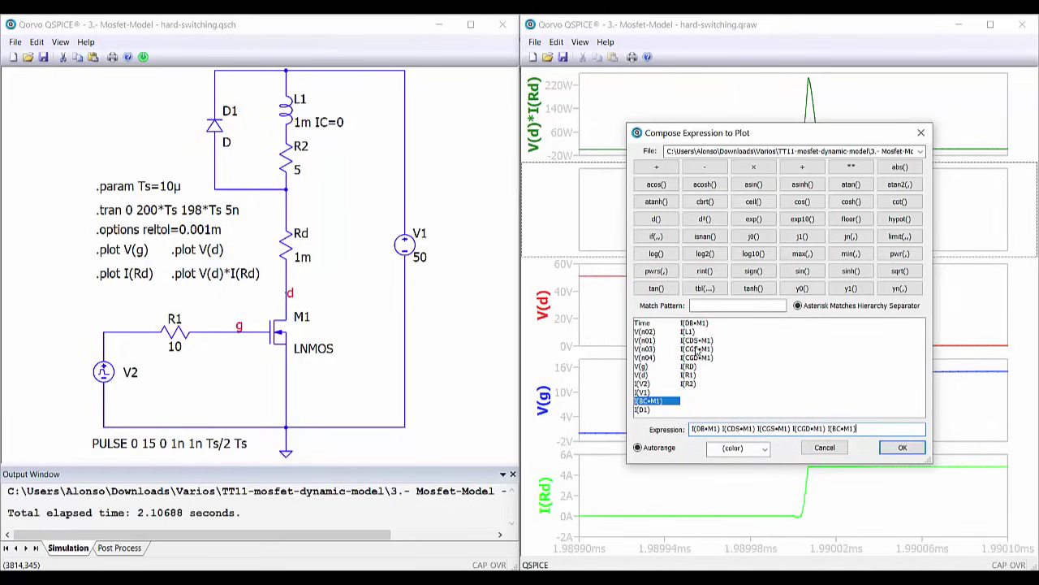
- Replace the expression with only I(BC•M1) and plot it in the new pane
drag(858, 428, 688, 429)
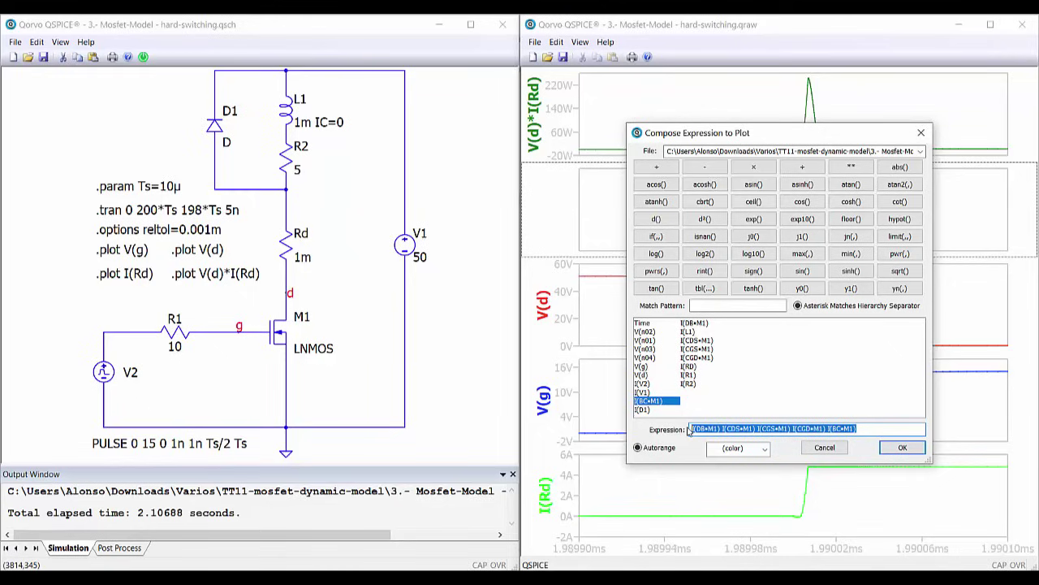
key(Delete)
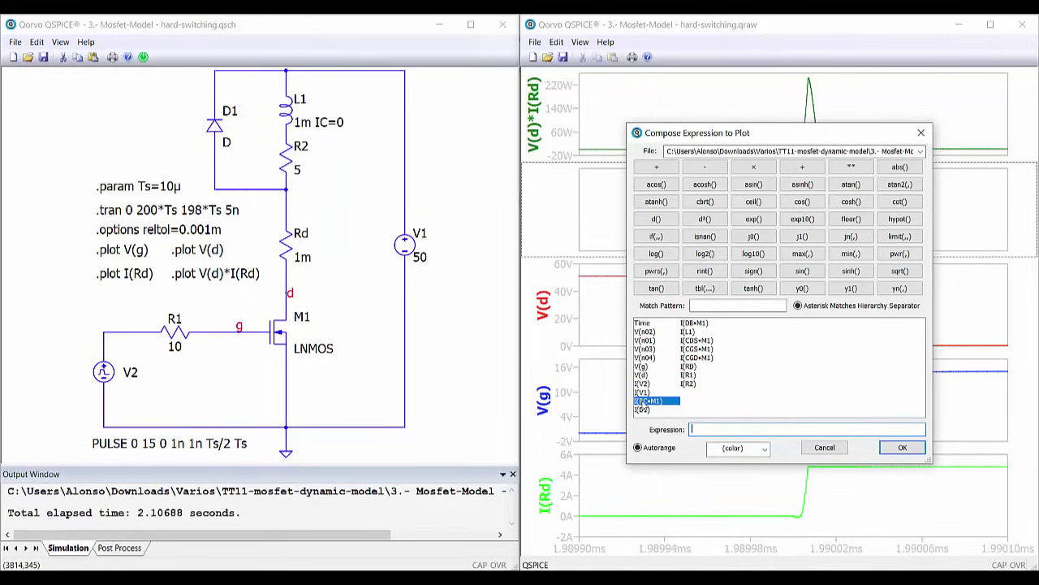
double_click(641, 401)
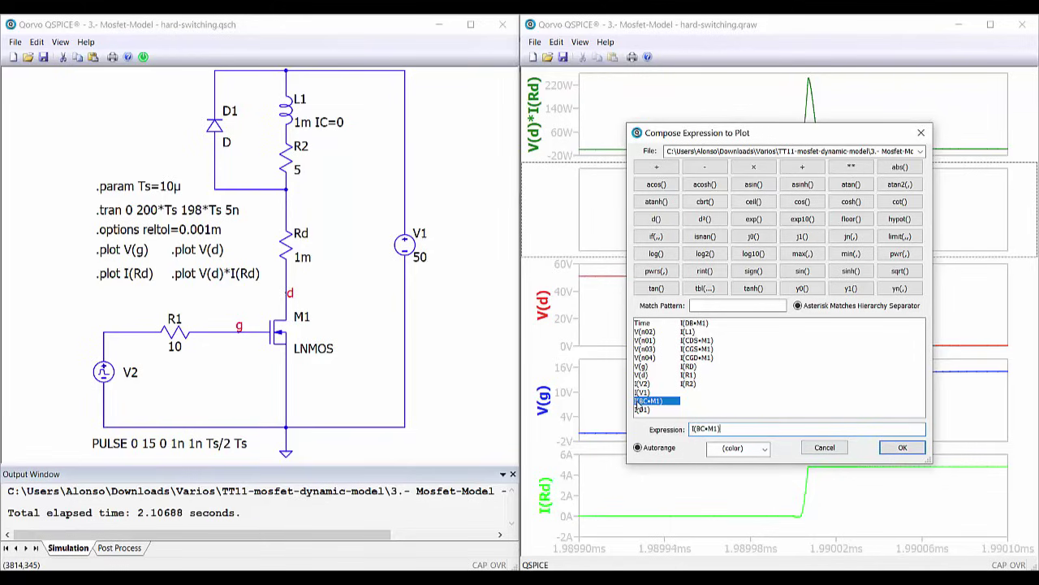
click(901, 447)
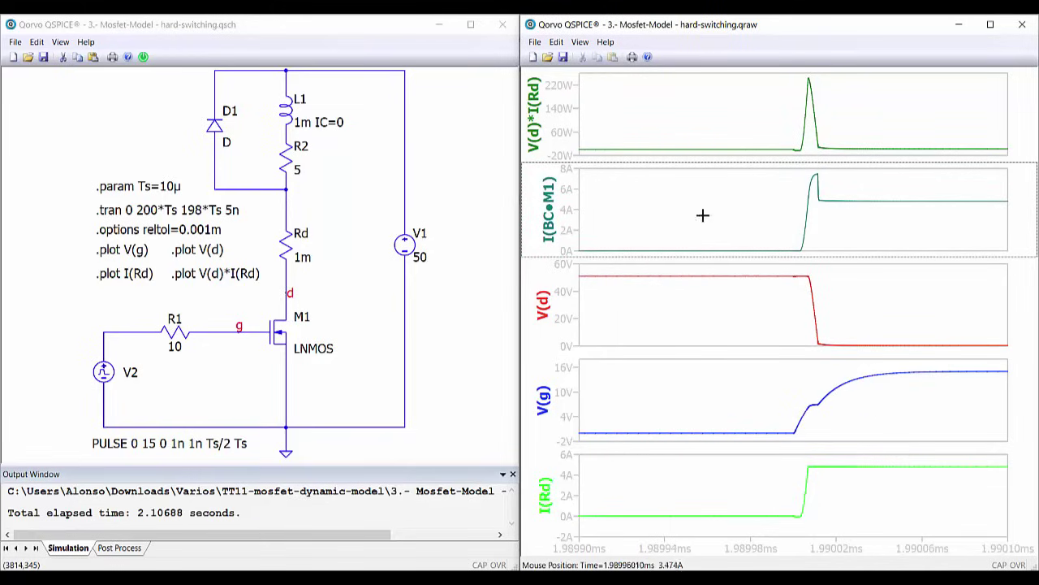
- Plot the gate-source capacitor current I(CGS•M1) and move it into the V(g) pane
right_click(665, 217)
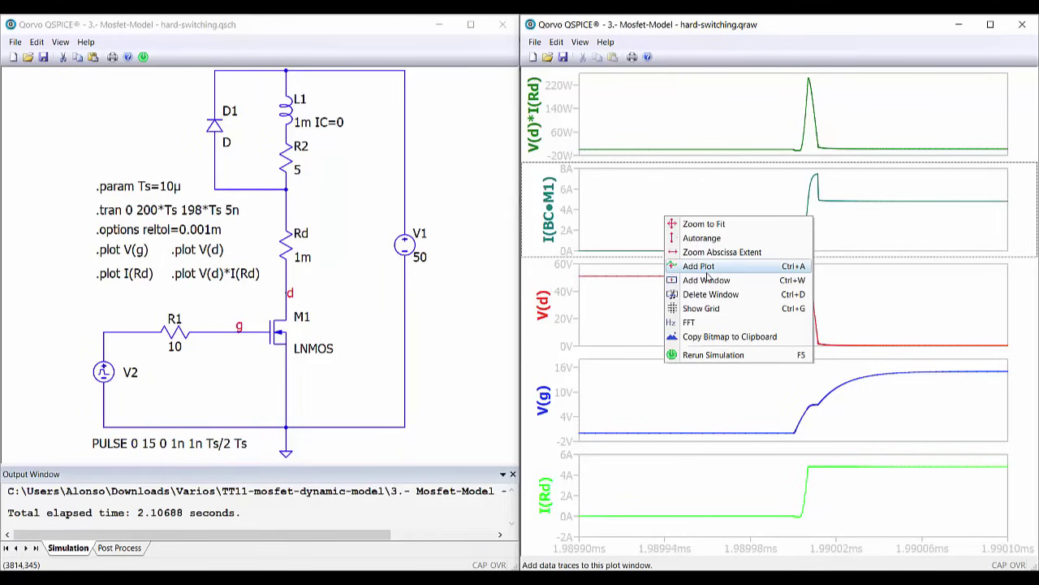
click(704, 269)
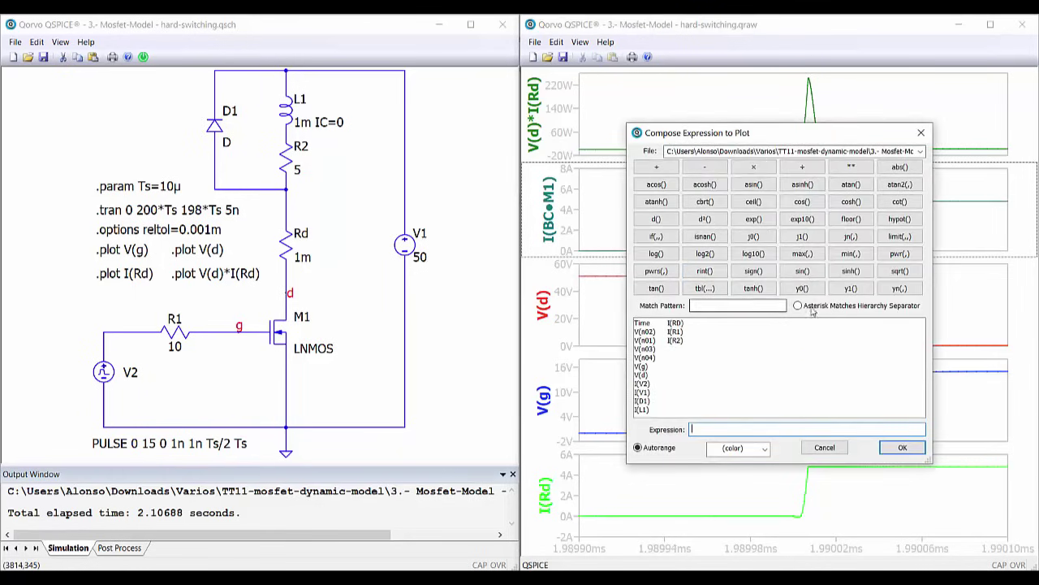
click(798, 306)
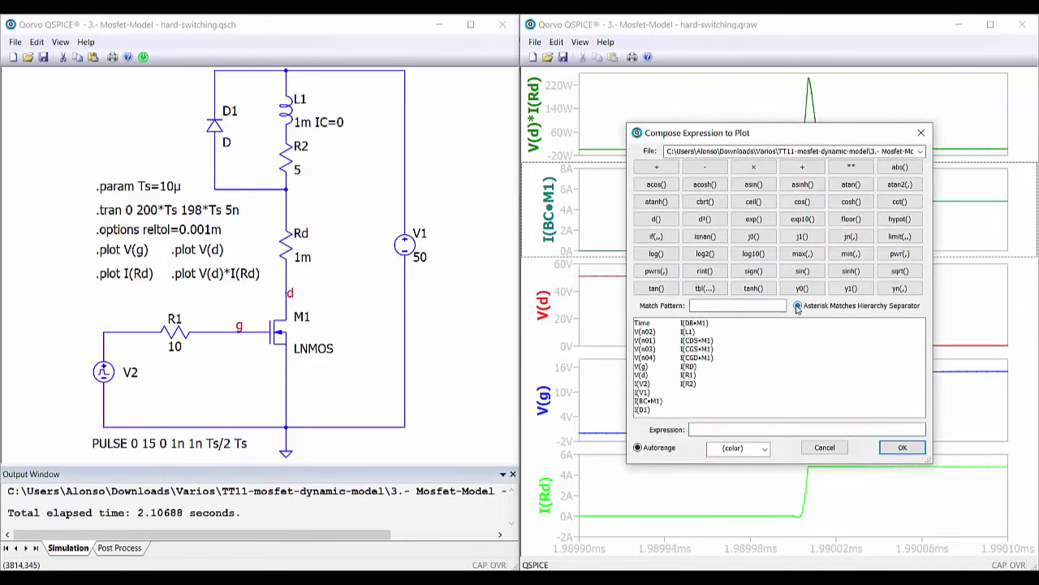
click(698, 348)
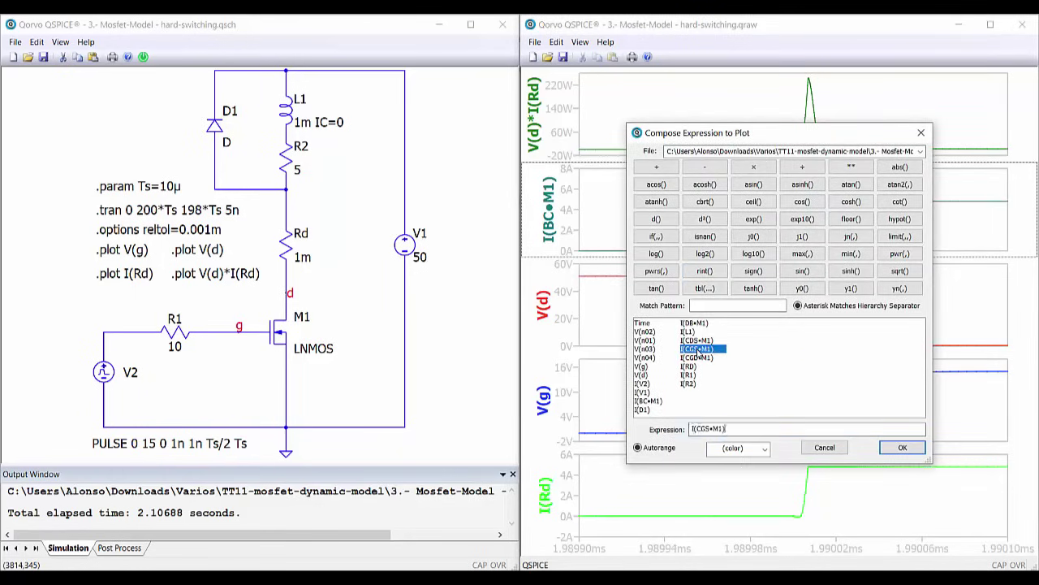
click(902, 447)
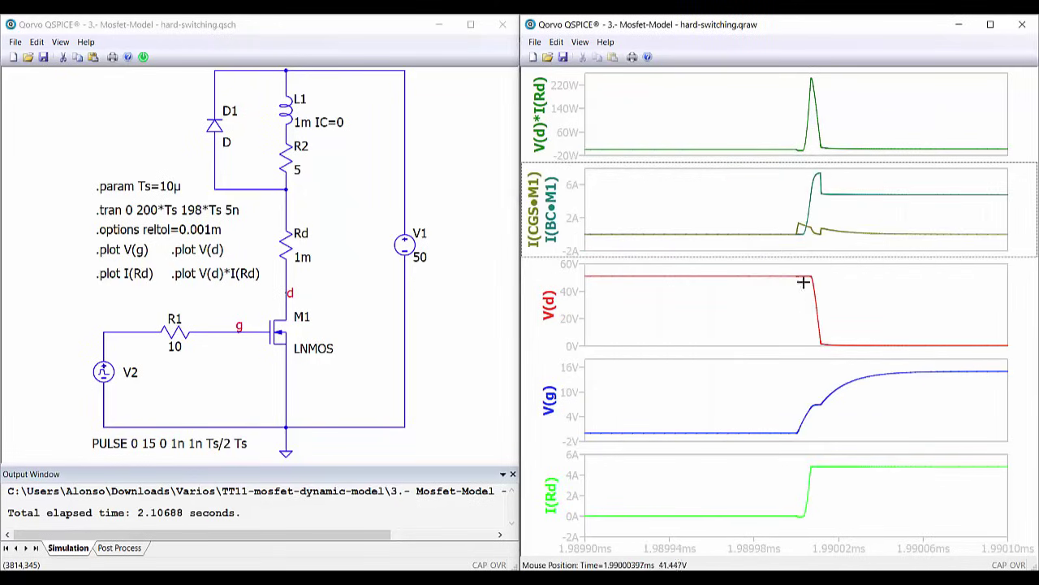
mouse_move(534, 208)
mouse_down()
mouse_move(593, 290)
mouse_move(625, 389)
mouse_move(615, 397)
mouse_up()
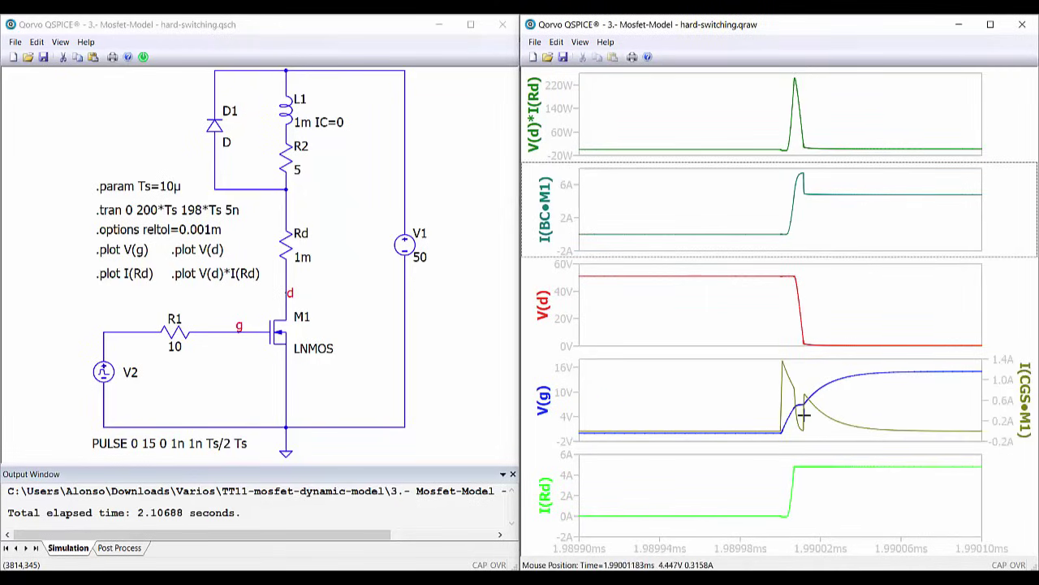
- Add the gate-drain capacitor current I(CGD•M1) to the I(BC•M1) pane
right_click(719, 219)
click(751, 266)
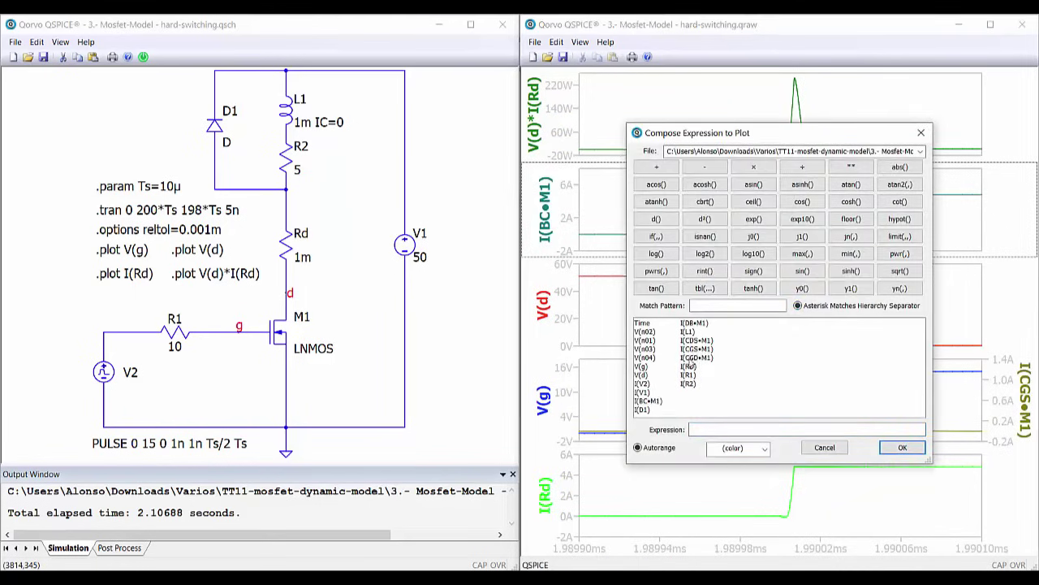
click(696, 358)
click(899, 448)
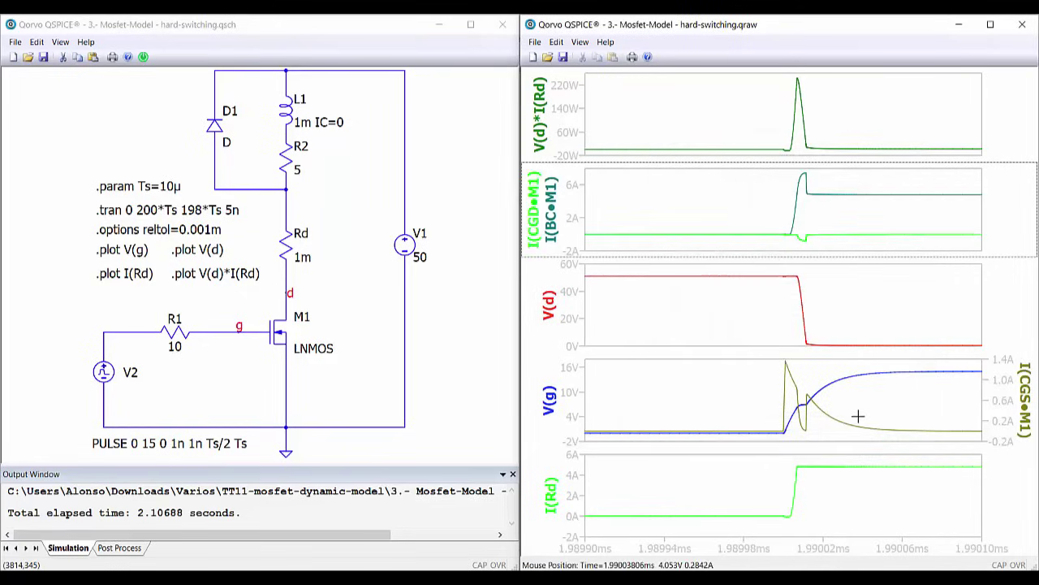
- Add I(CDS•M1) from the M1 subcircuit signals to the I(BC•M1) and I(CGD•M1) pane
right_click(733, 216)
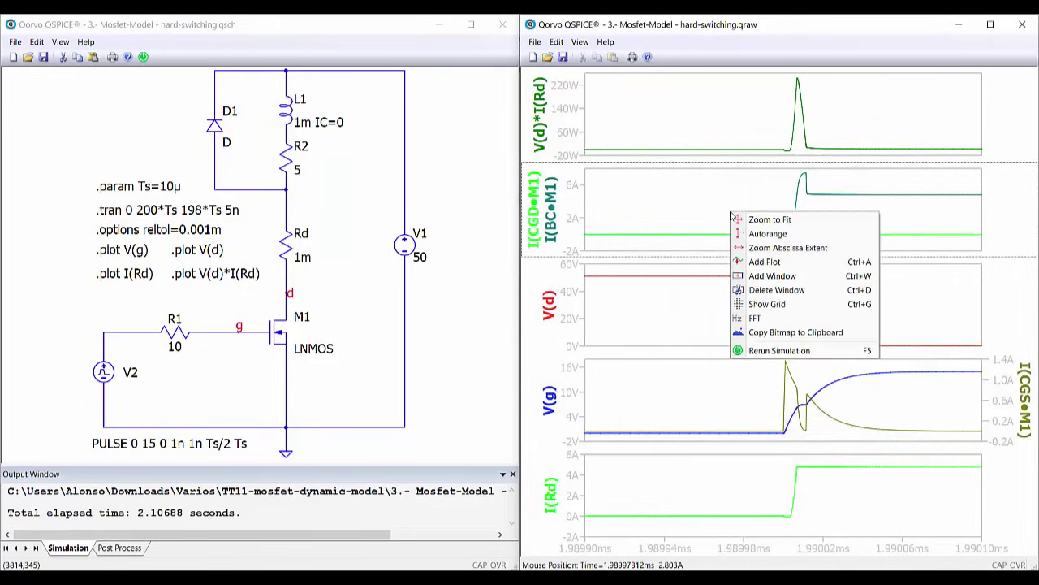
click(756, 280)
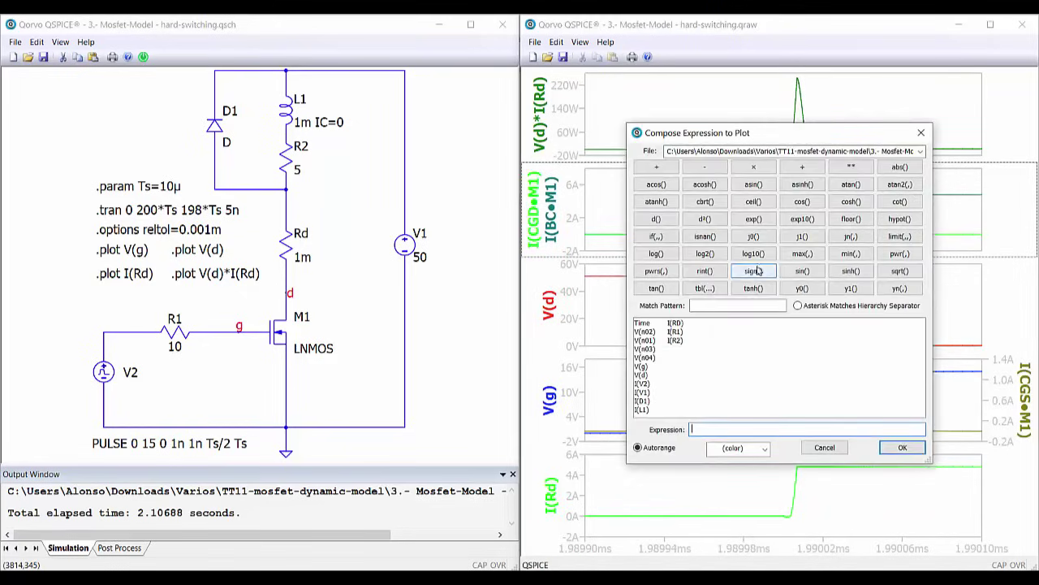
click(798, 305)
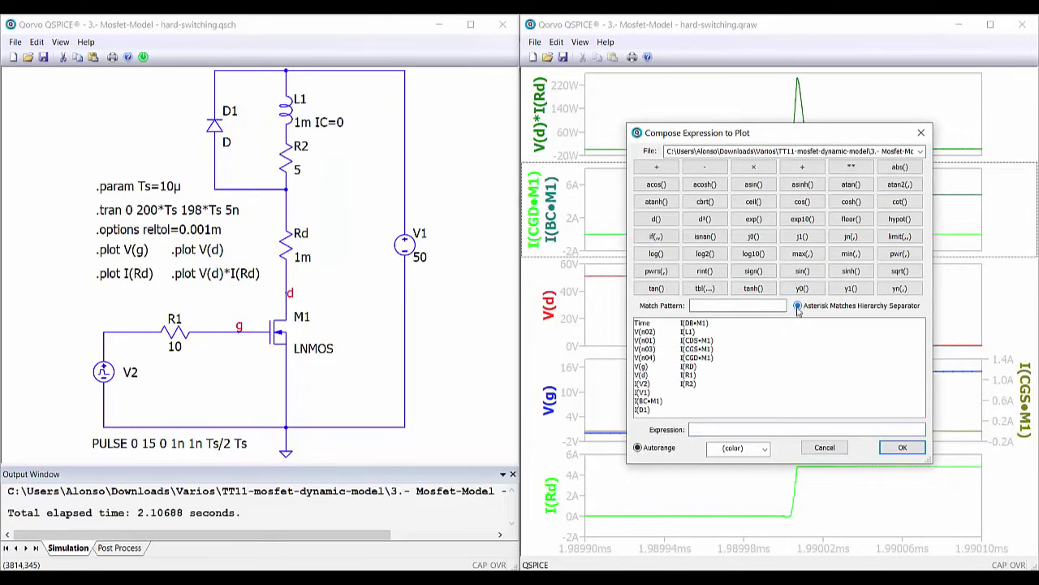
double_click(697, 348)
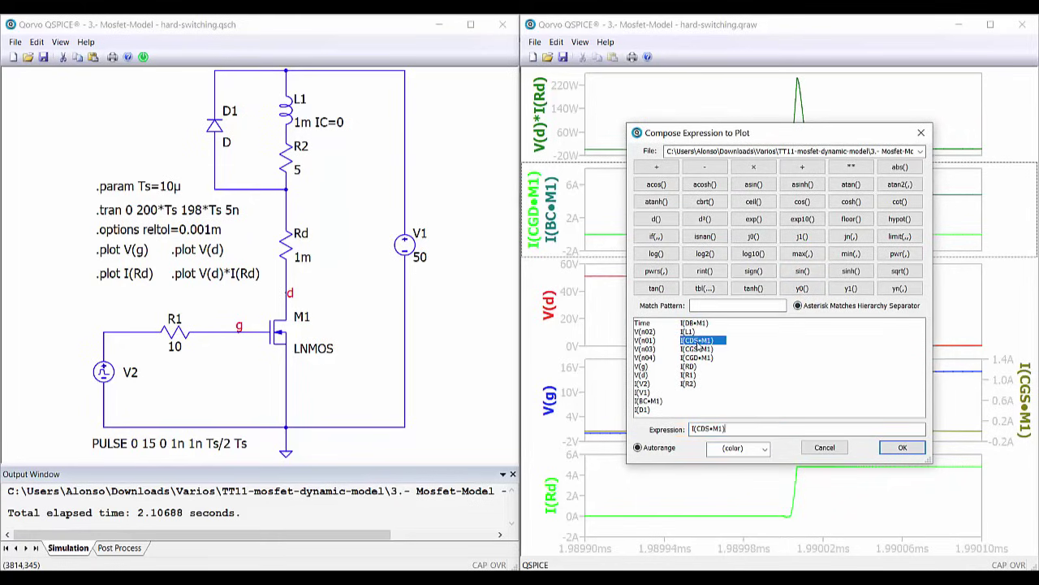
click(901, 447)
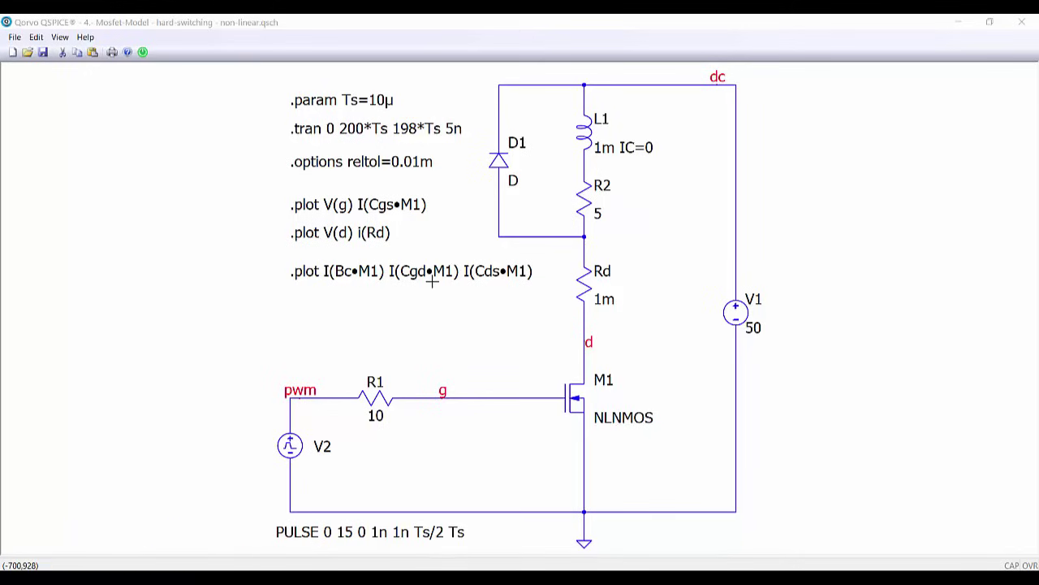
- Simulate the non-linear NLNMOS circuit, zoom into the 1.990 ms turn-on edge, and switch to the GitHub link window
click(142, 52)
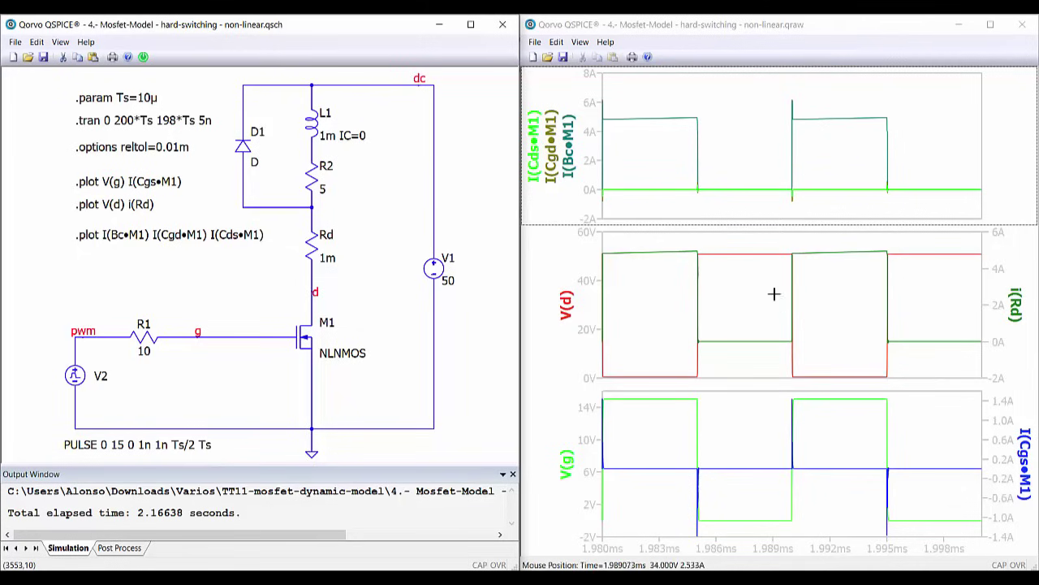
drag(786, 243, 813, 386)
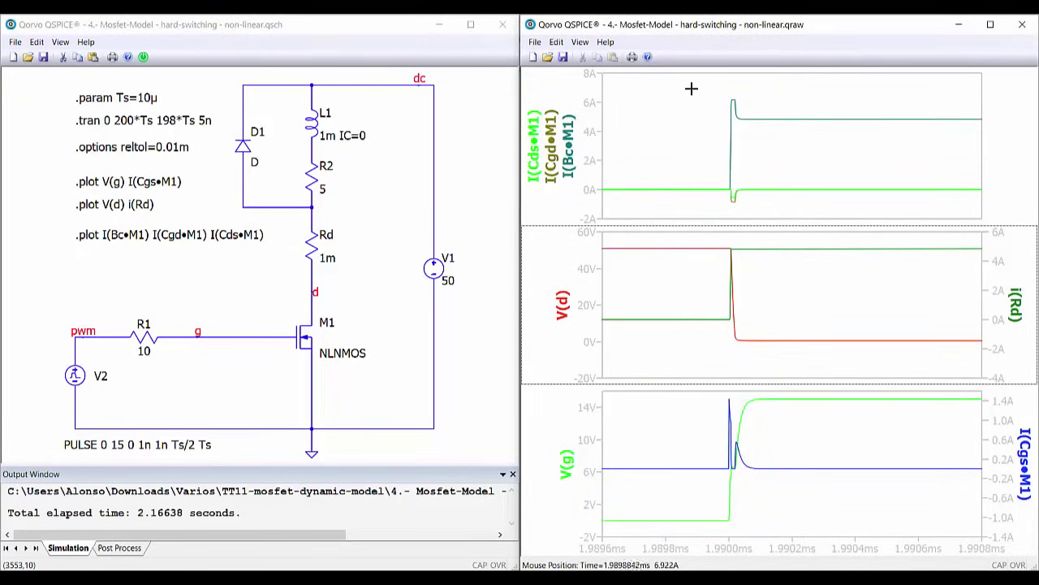
drag(690, 86, 772, 211)
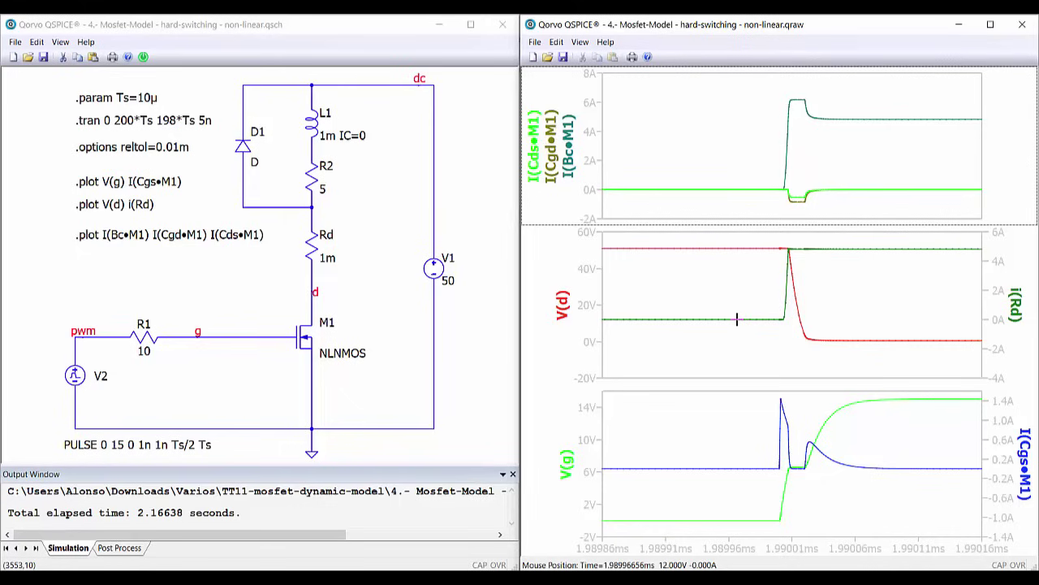
key(alt+Tab)
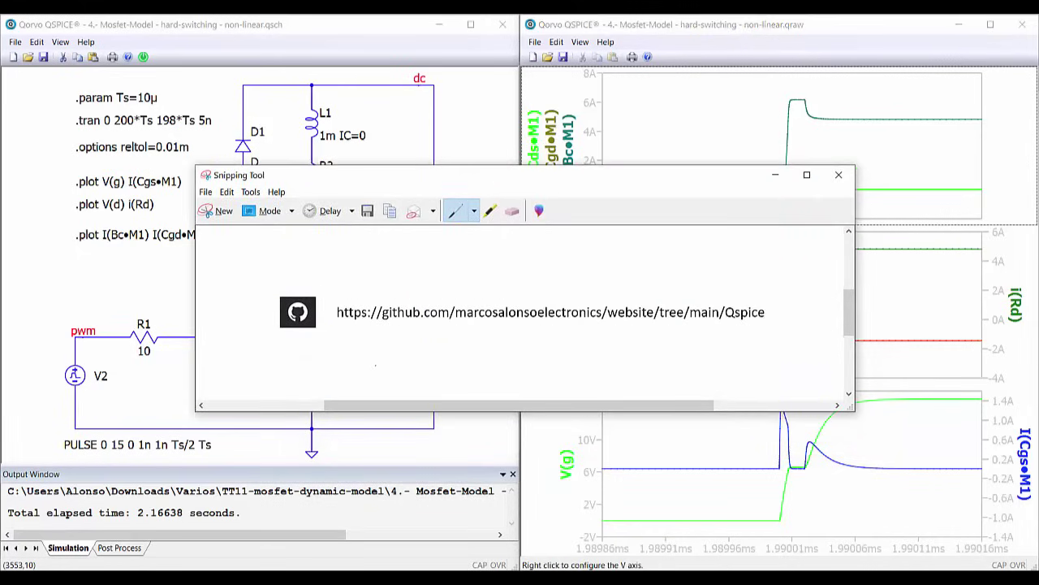